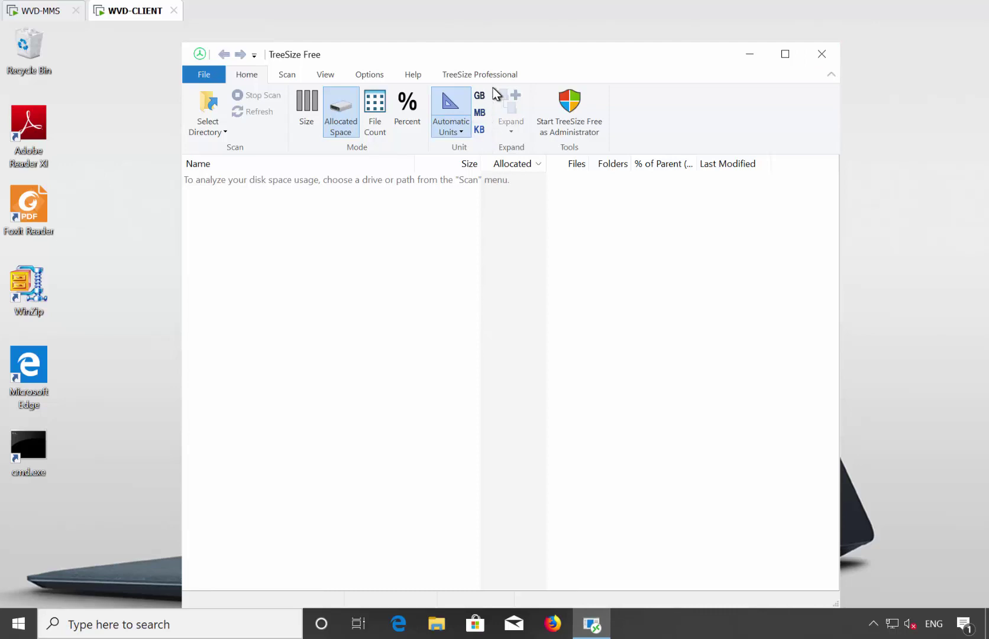
Scan the Windows (C:) drive with TreeSize Free
{"action": "left_click_drag", "start_coordinate": [502, 51], "coordinate": [540, 30]}
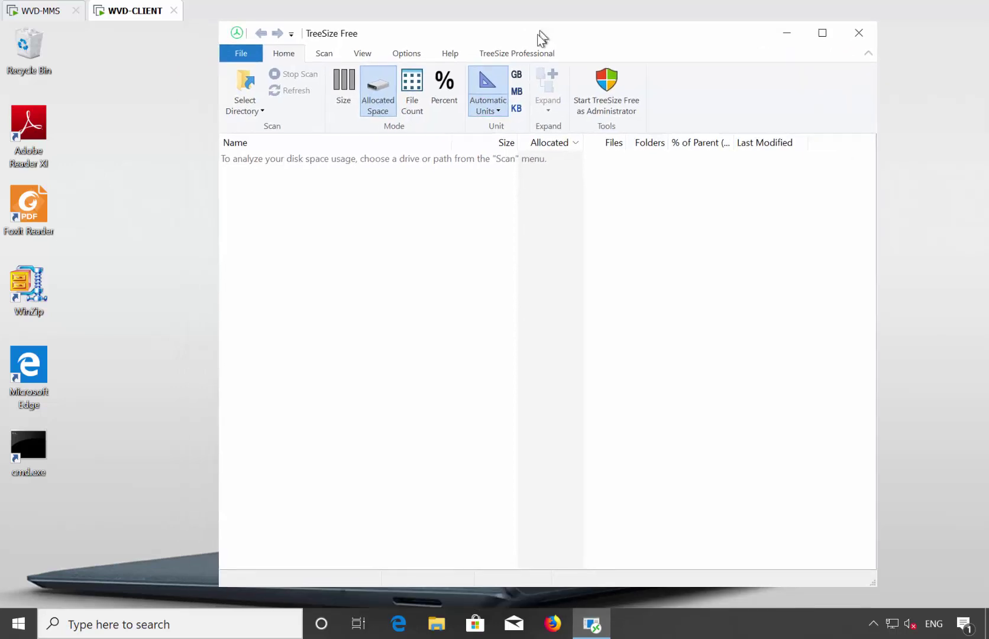
{"action": "left_click", "coordinate": [248, 110]}
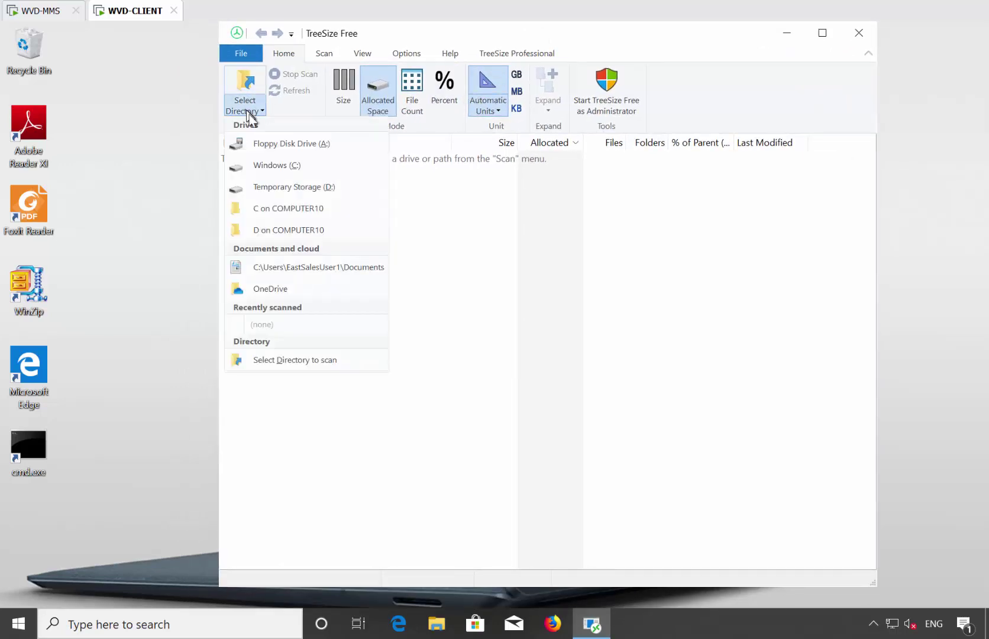
{"action": "left_click", "coordinate": [270, 166]}
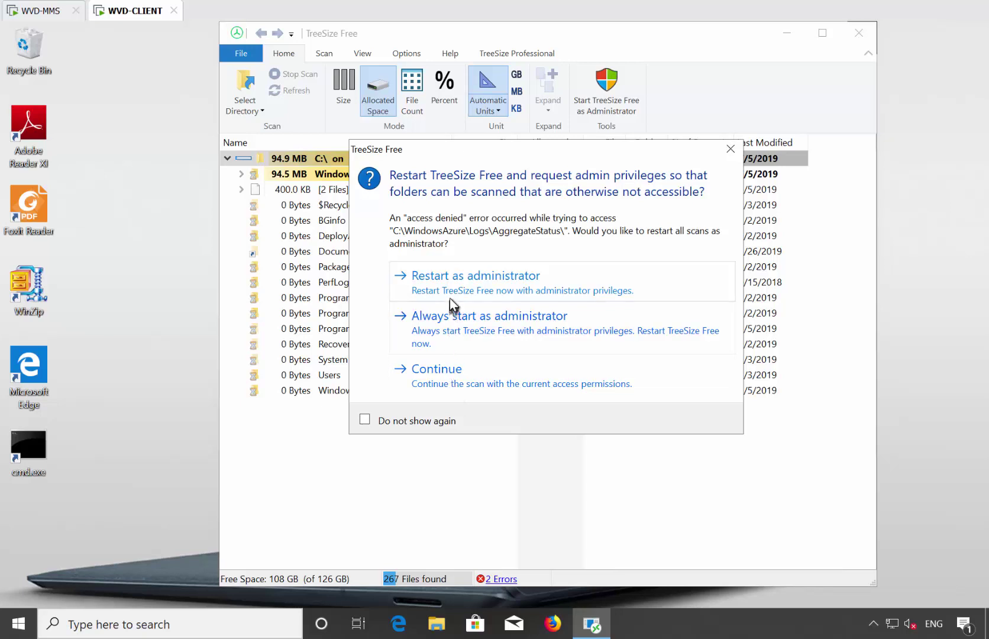
Try restarting TreeSize Free as administrator, dismiss the admin credentials request, and close the program
{"action": "left_click", "coordinate": [455, 280]}
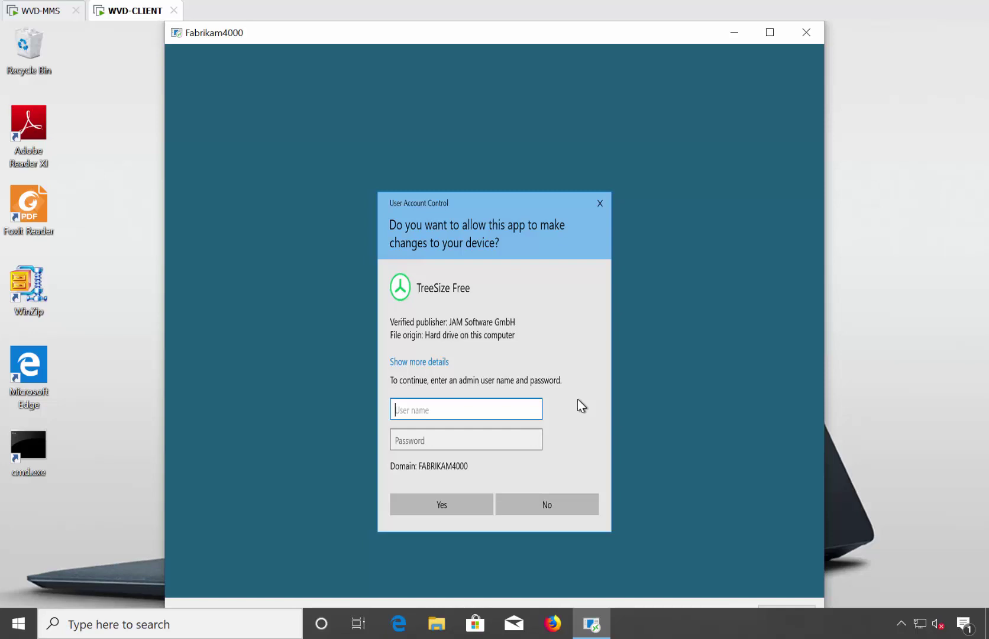
{"action": "left_click", "coordinate": [599, 210]}
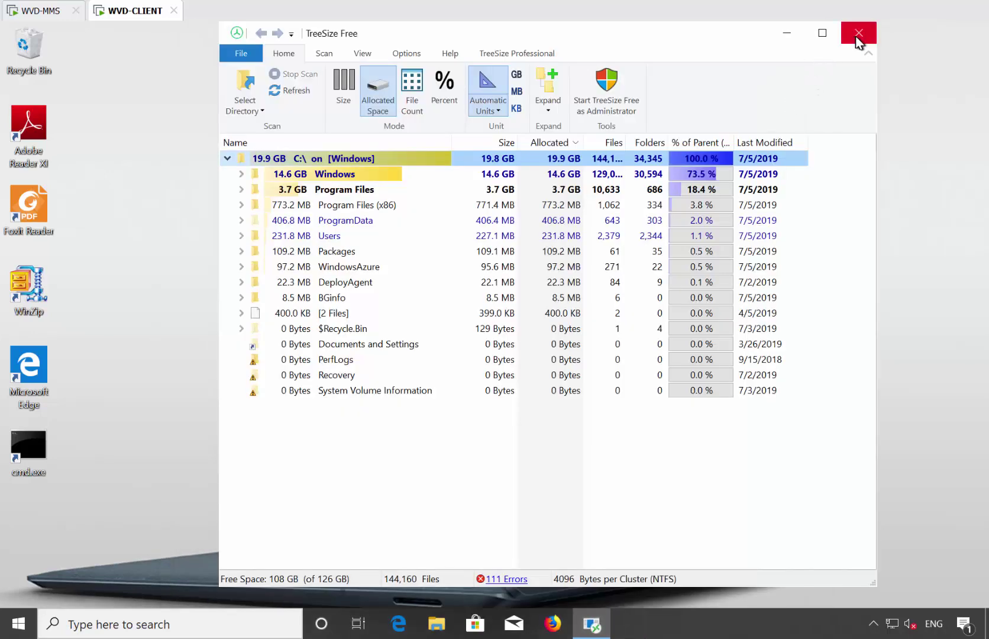
{"action": "left_click", "coordinate": [858, 34]}
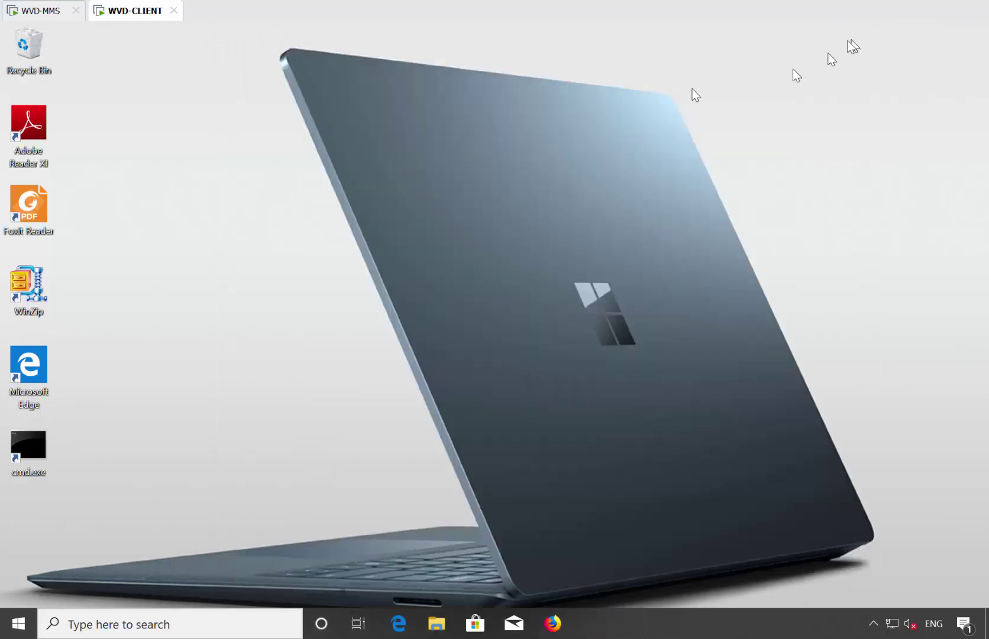
Switch to the WVD-MMS machine and select the East Sales Users OU under Sales, East Sales in Group Policy Management
{"action": "left_click", "coordinate": [43, 10]}
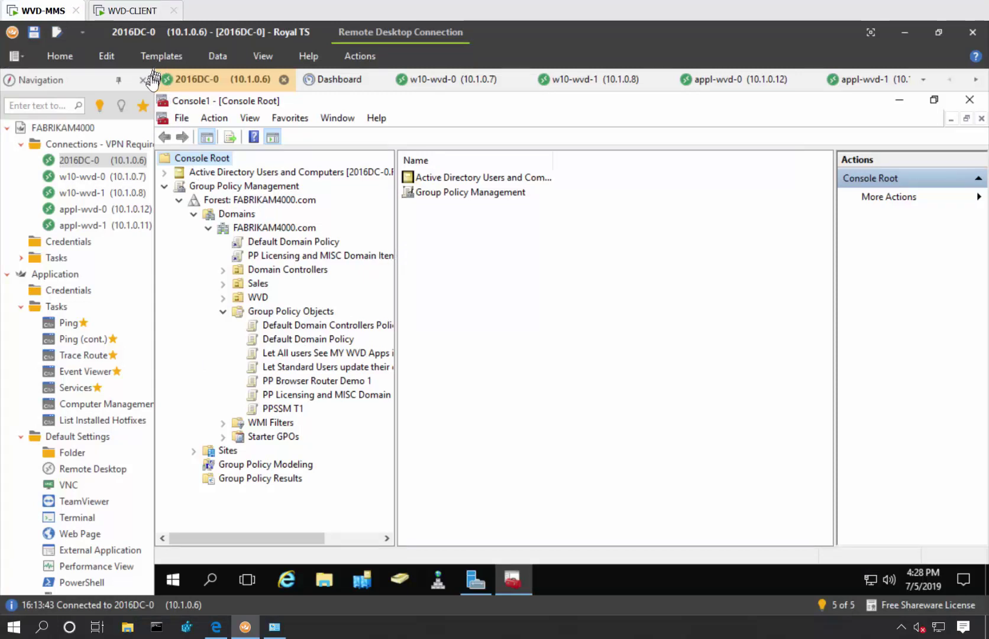
{"action": "left_click", "coordinate": [142, 79]}
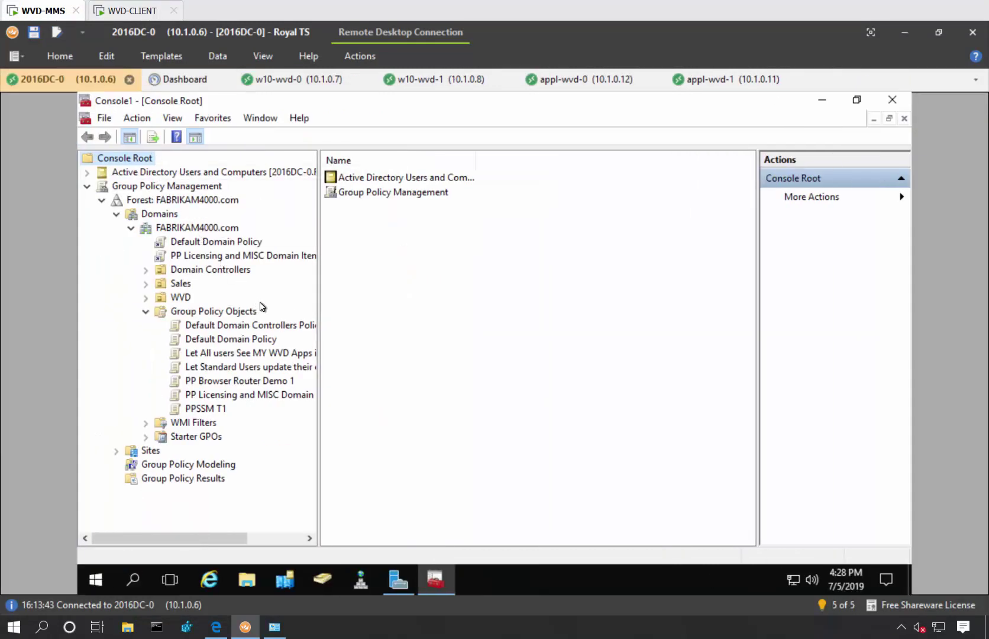
{"action": "left_click", "coordinate": [146, 283]}
{"action": "left_click", "coordinate": [160, 297]}
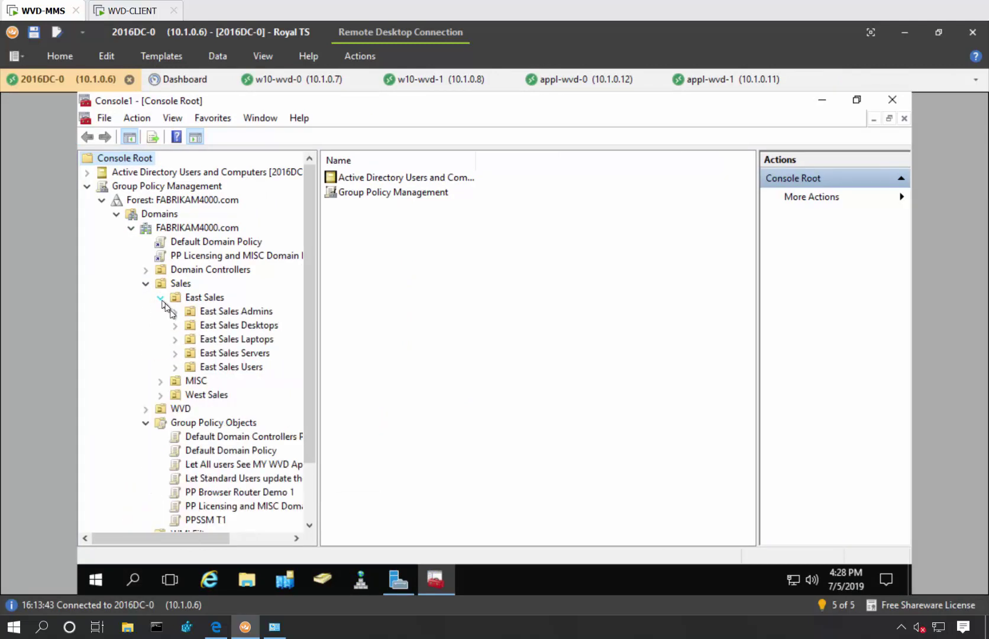
{"action": "double_click", "coordinate": [217, 371]}
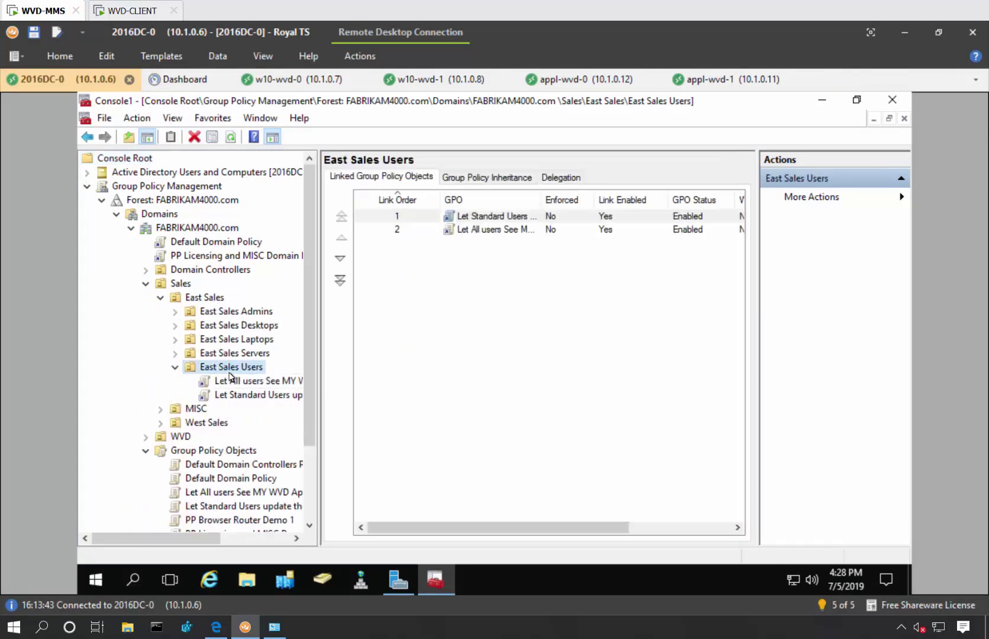
Create a GPO named "Let WVD Users run SOME apps as elevated" linked to the East Sales Users OU
{"action": "right_click", "coordinate": [230, 376]}
{"action": "right_click", "coordinate": [251, 374]}
{"action": "left_click", "coordinate": [411, 106]}
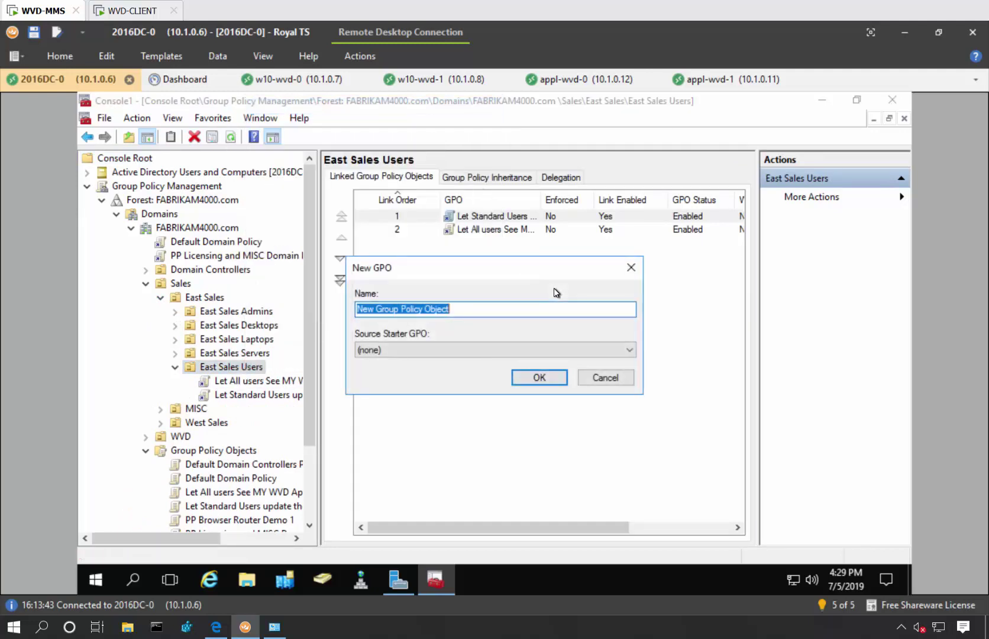
{"action": "type", "text": "Let WVD Users run"}
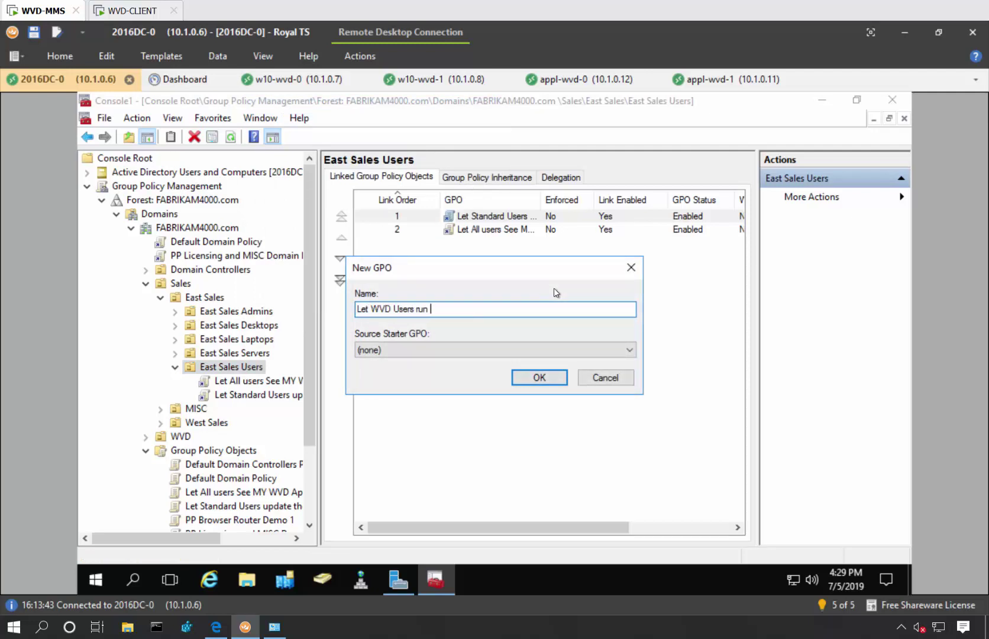
{"action": "type", "text": " SOME apps as elevated"}
{"action": "key", "text": "Return"}
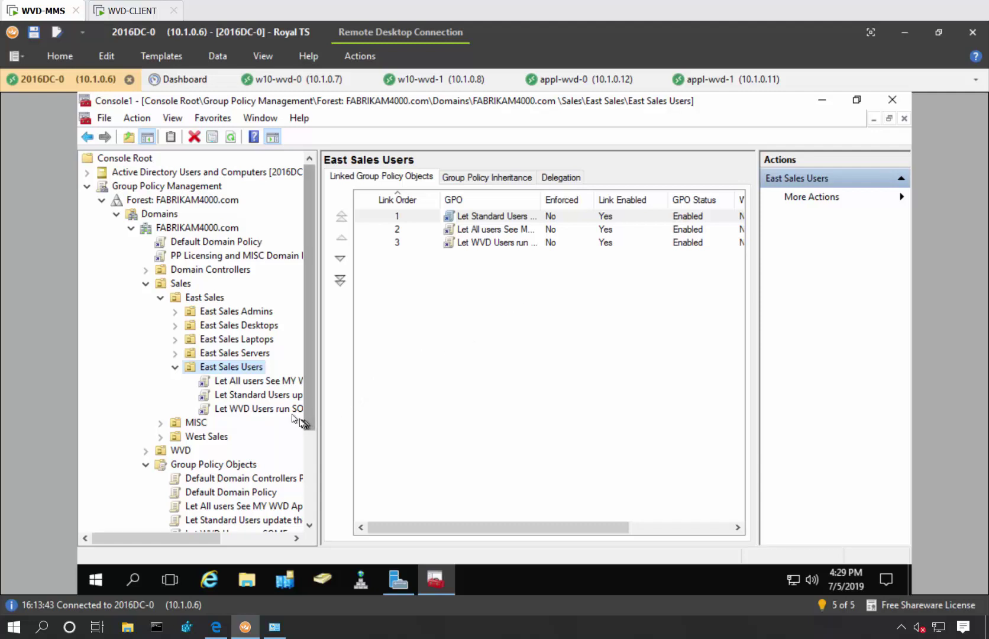
Edit the "Let WVD Users run SOME apps as elevated" GPO and open PolicyPak Least Privilege Manager under User Configuration
{"action": "right_click", "coordinate": [278, 409]}
{"action": "left_click", "coordinate": [343, 242]}
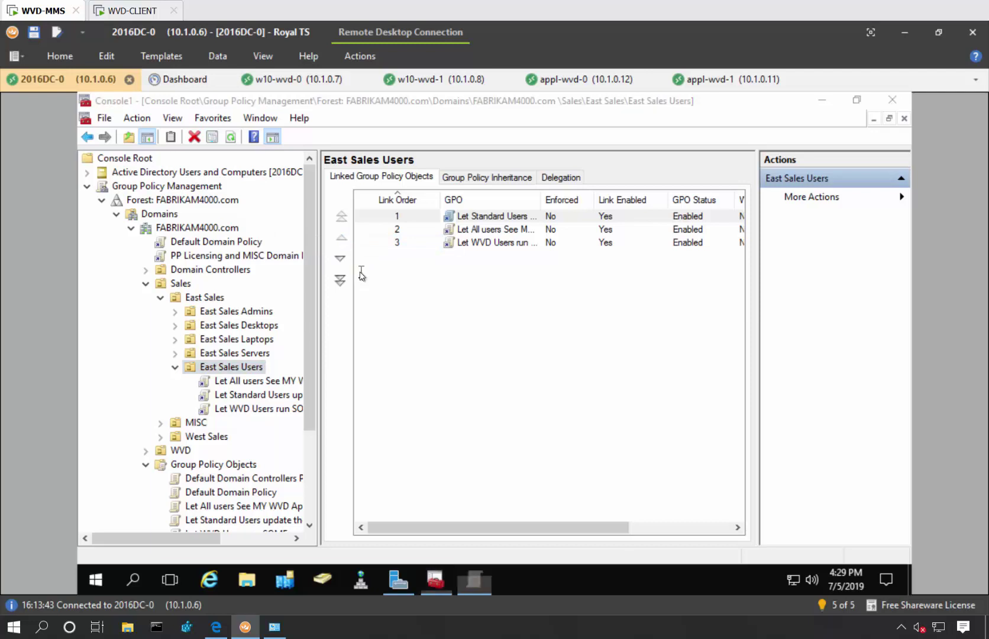
{"action": "double_click", "coordinate": [285, 136]}
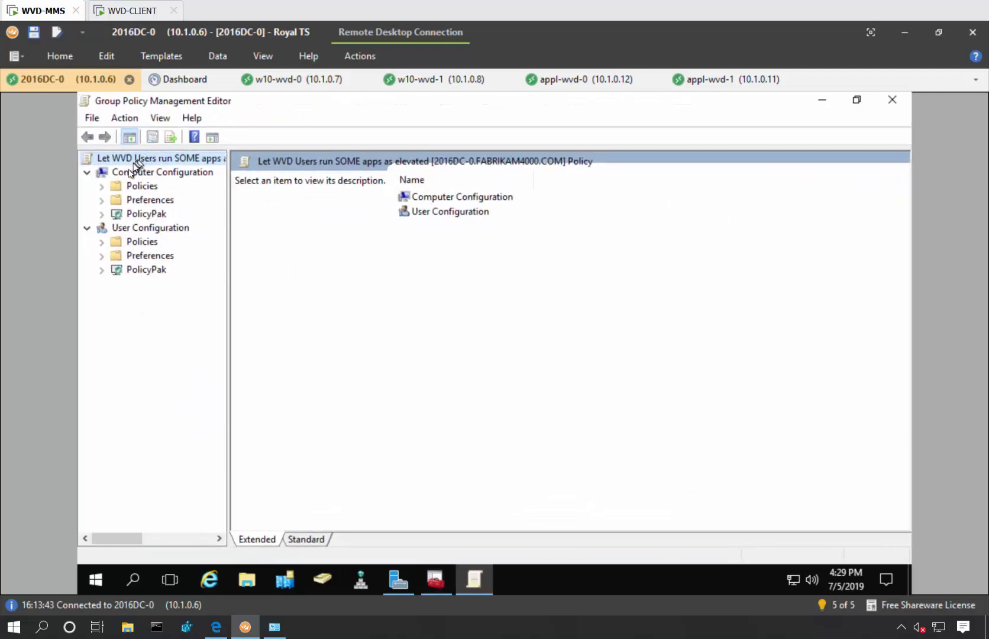
{"action": "left_click", "coordinate": [103, 270]}
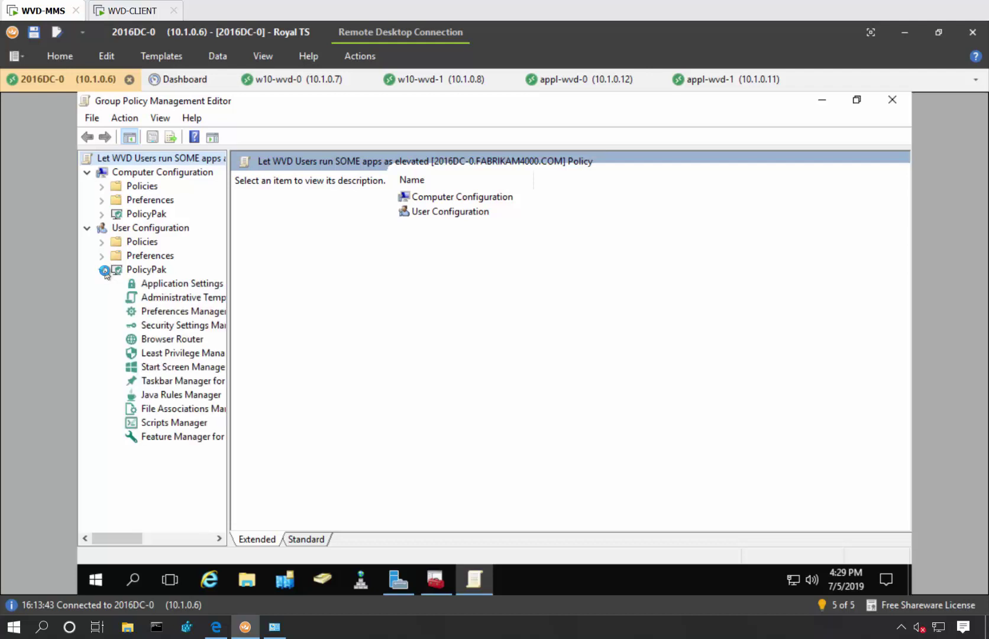
{"action": "left_click", "coordinate": [173, 353]}
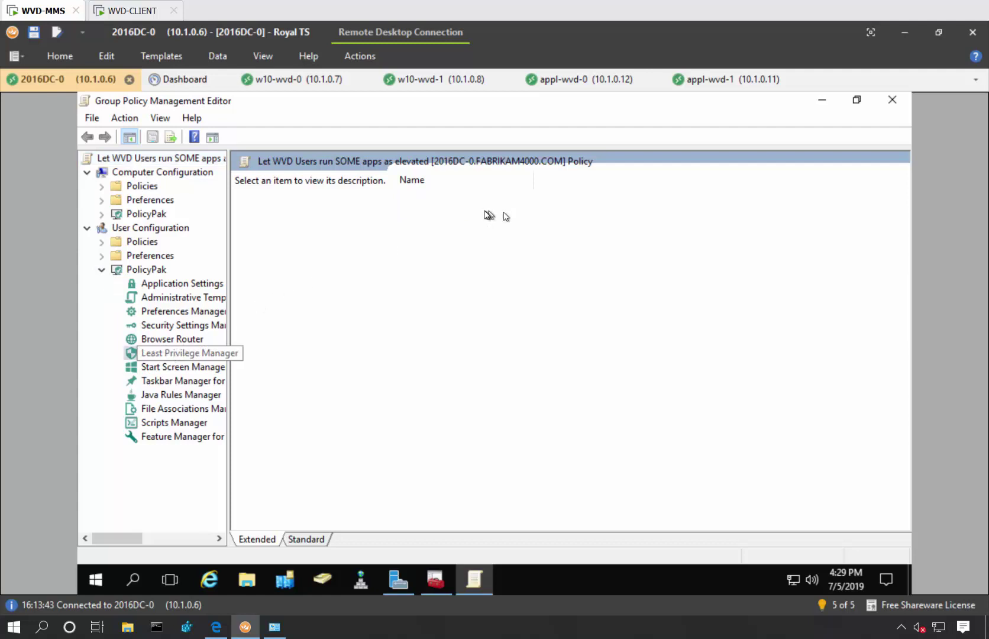
Start a new executable policy in Least Privilege Manager using the advanced combo rule
{"action": "right_click", "coordinate": [471, 258]}
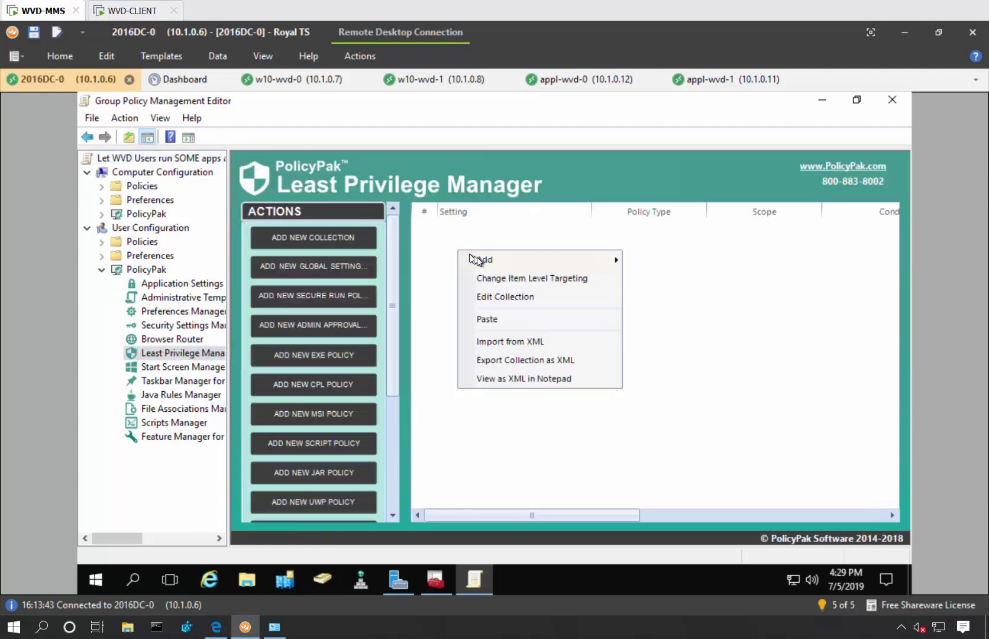
{"action": "mouse_move", "coordinate": [491, 260]}
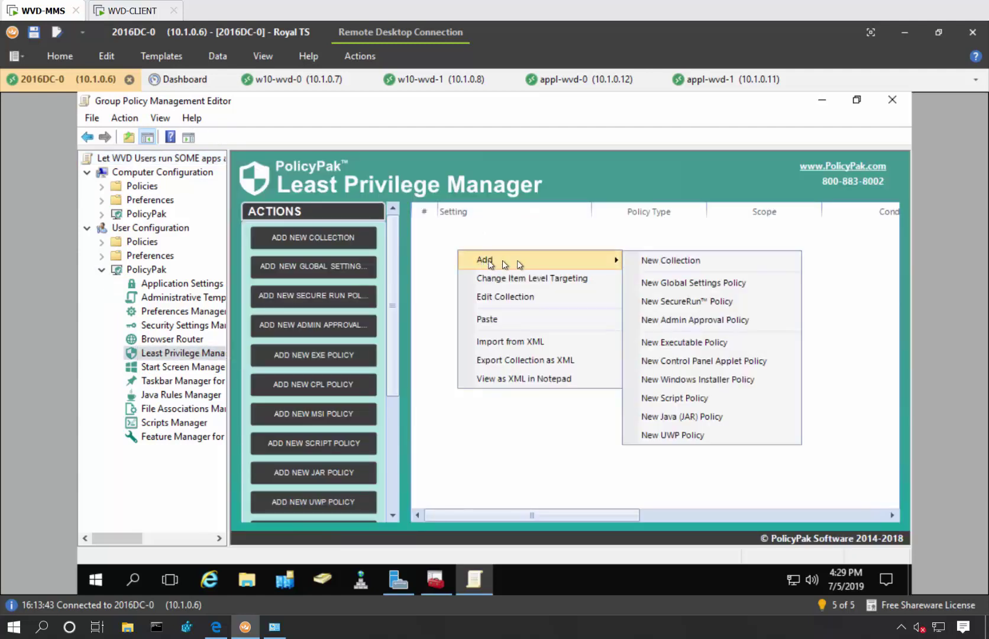
{"action": "left_click", "coordinate": [733, 347]}
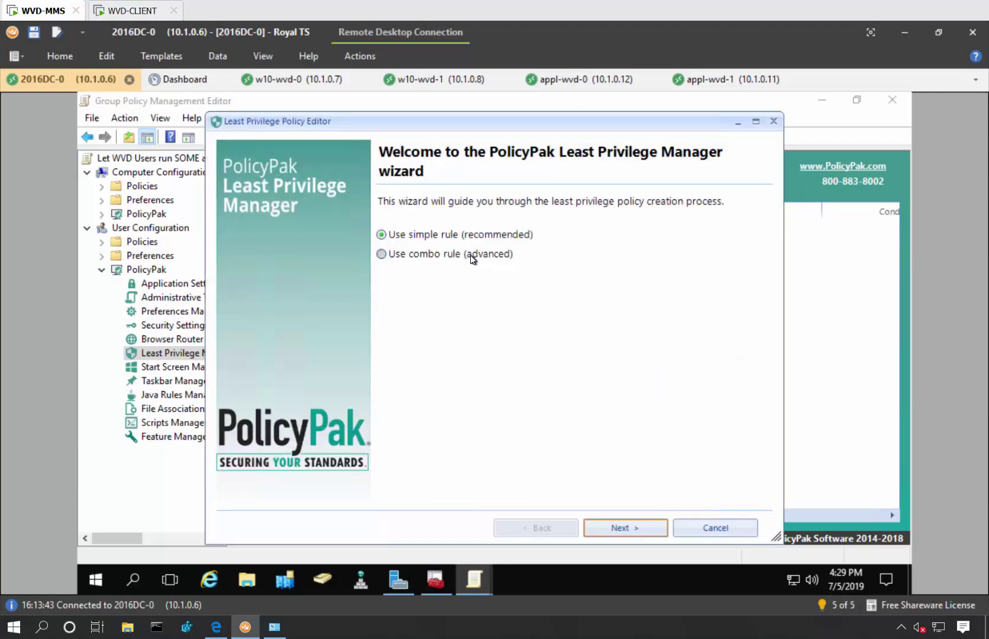
{"action": "double_click", "coordinate": [472, 259]}
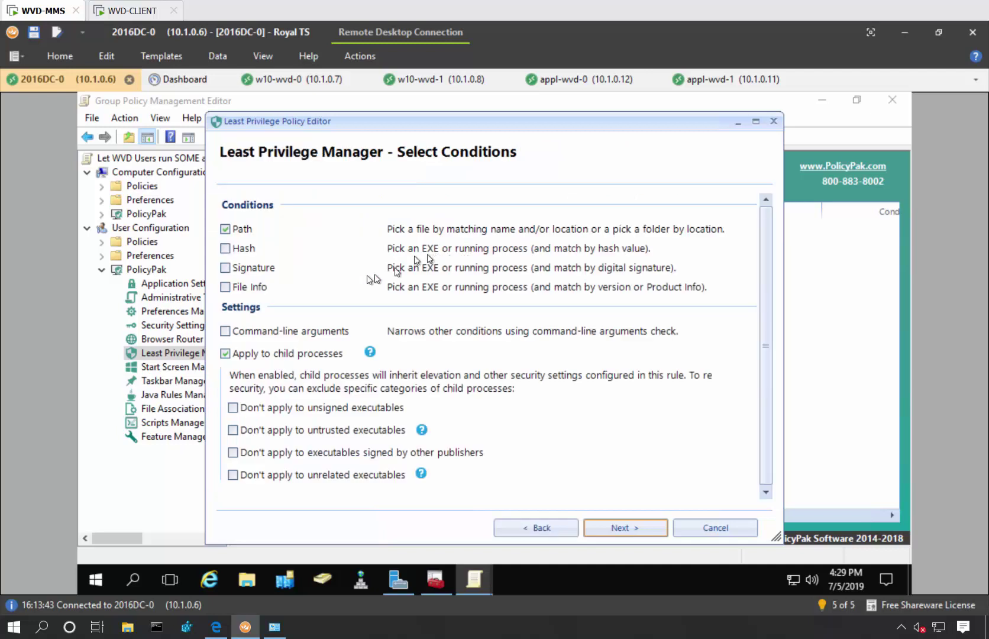
Use only the Signature and File Info conditions for the rule and disable applying it to child processes
{"action": "left_click", "coordinate": [247, 271]}
{"action": "left_click", "coordinate": [251, 355]}
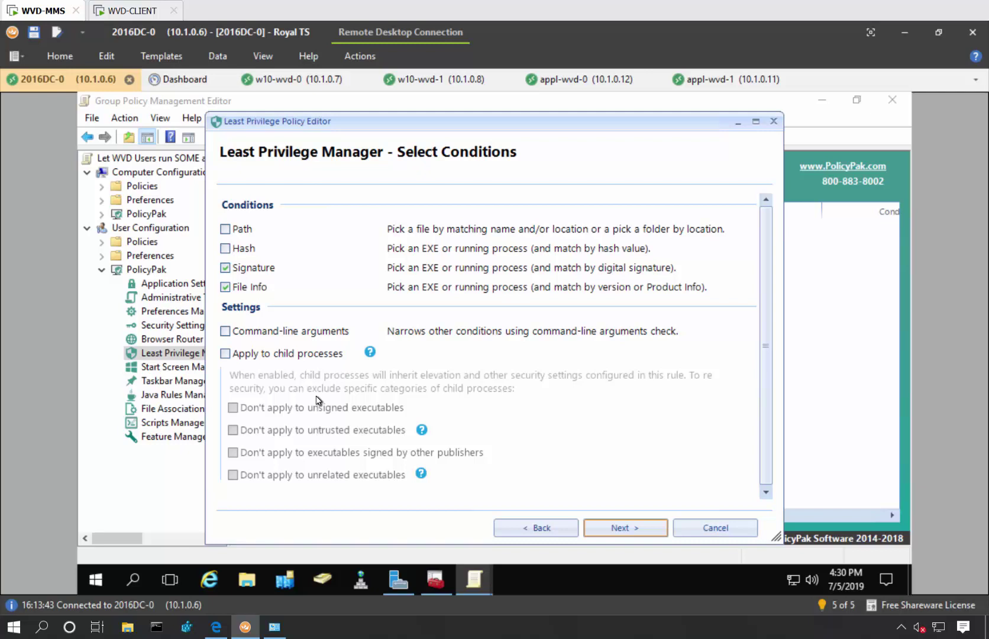
{"action": "left_click", "coordinate": [617, 528]}
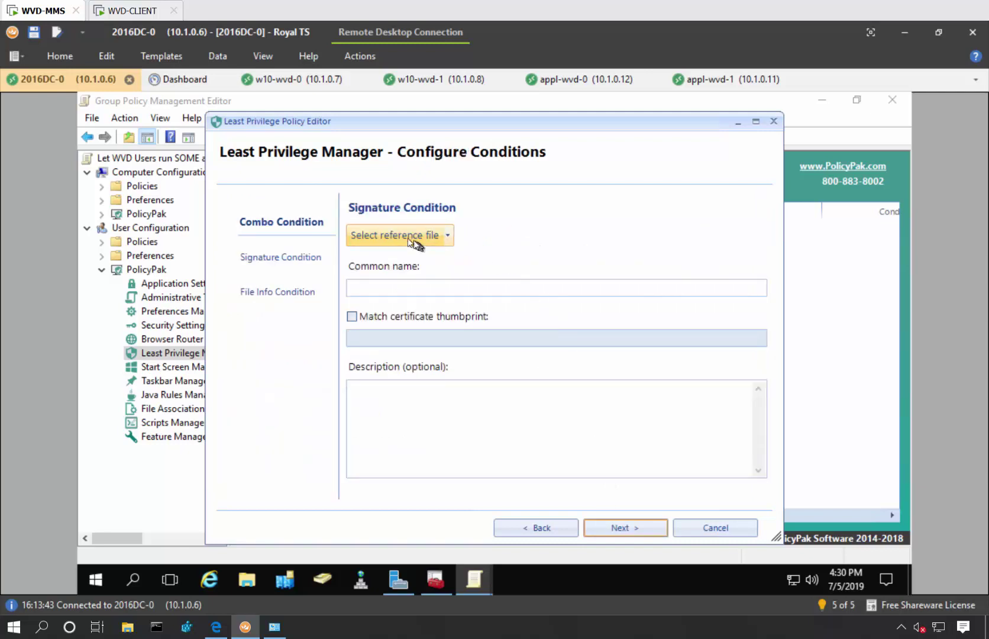
Use TreeSizeFree.exe as the reference file for the signature and file info conditions, and show the File Info Condition details
{"action": "left_click", "coordinate": [413, 237]}
{"action": "left_click", "coordinate": [415, 256]}
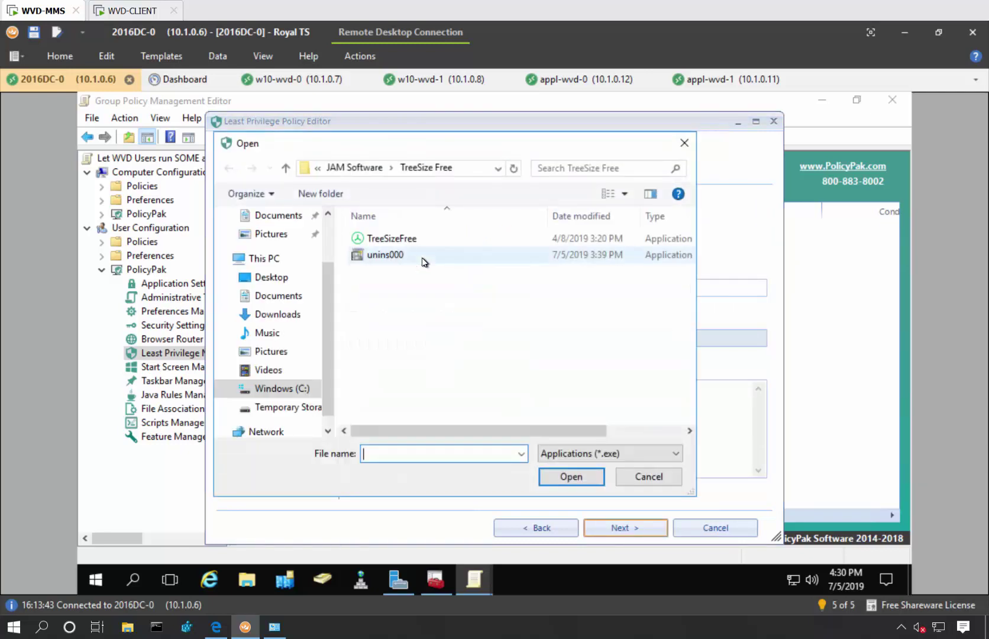
{"action": "double_click", "coordinate": [401, 238]}
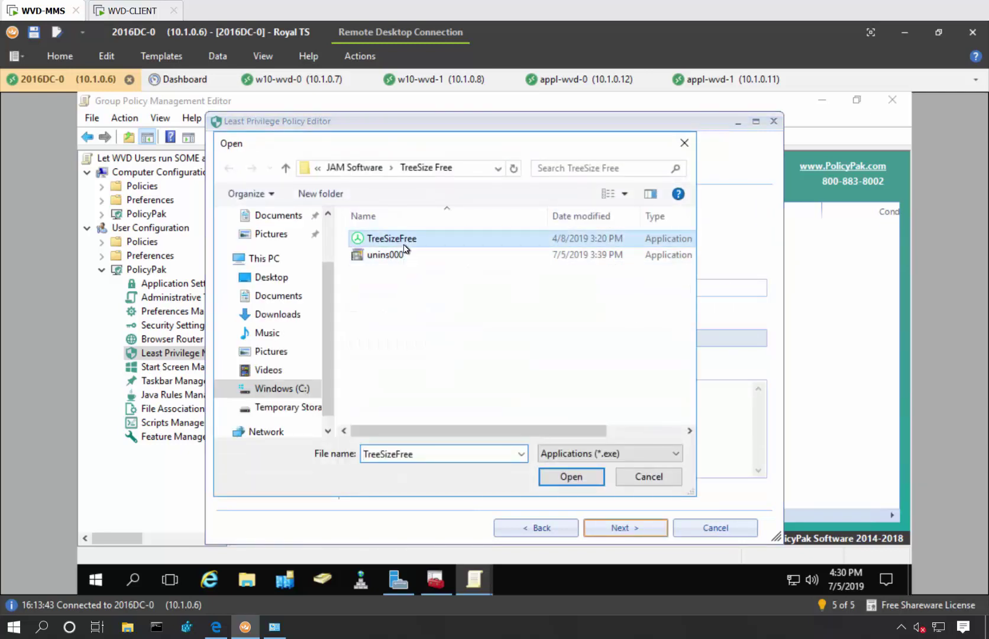
{"action": "left_click", "coordinate": [484, 370]}
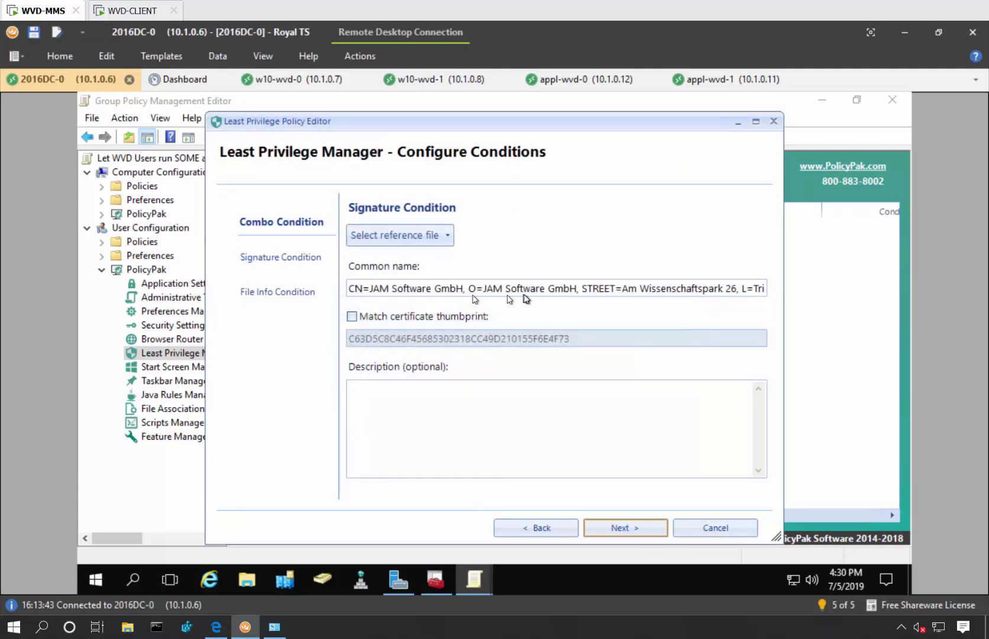
{"action": "left_click", "coordinate": [306, 296]}
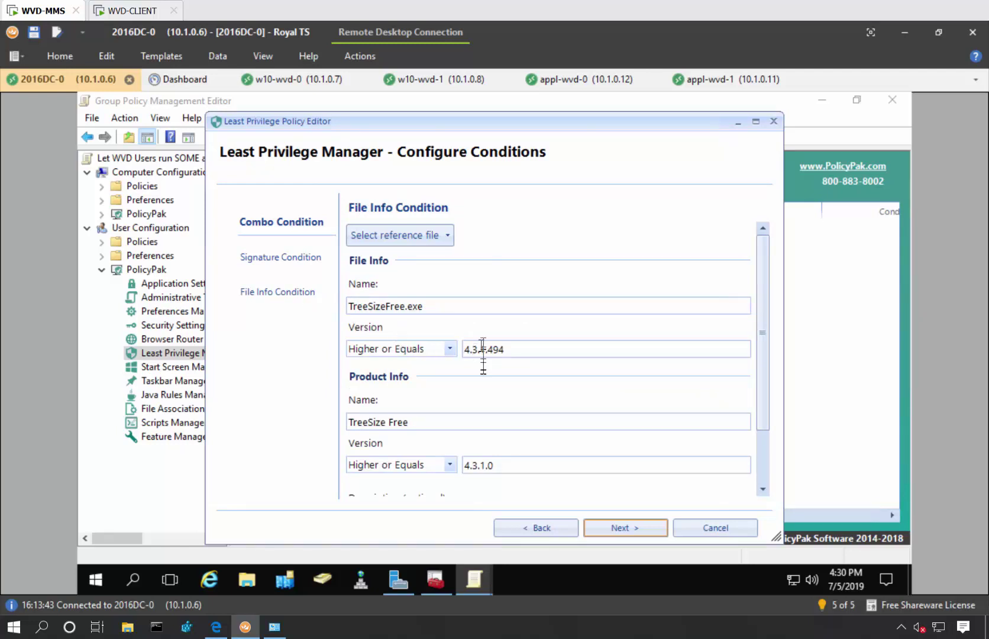
Accept the Run with elevated privileges action and finish the policy as "TreeSize Free Elevated with SIGNATURE and FILE rule"
{"action": "left_click", "coordinate": [625, 528]}
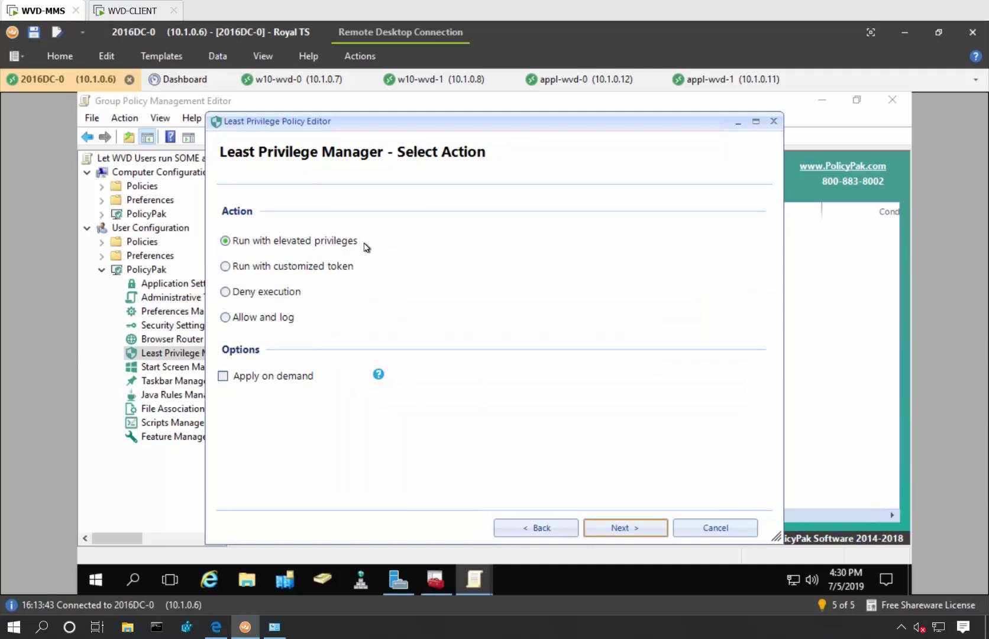
{"action": "left_click", "coordinate": [618, 521]}
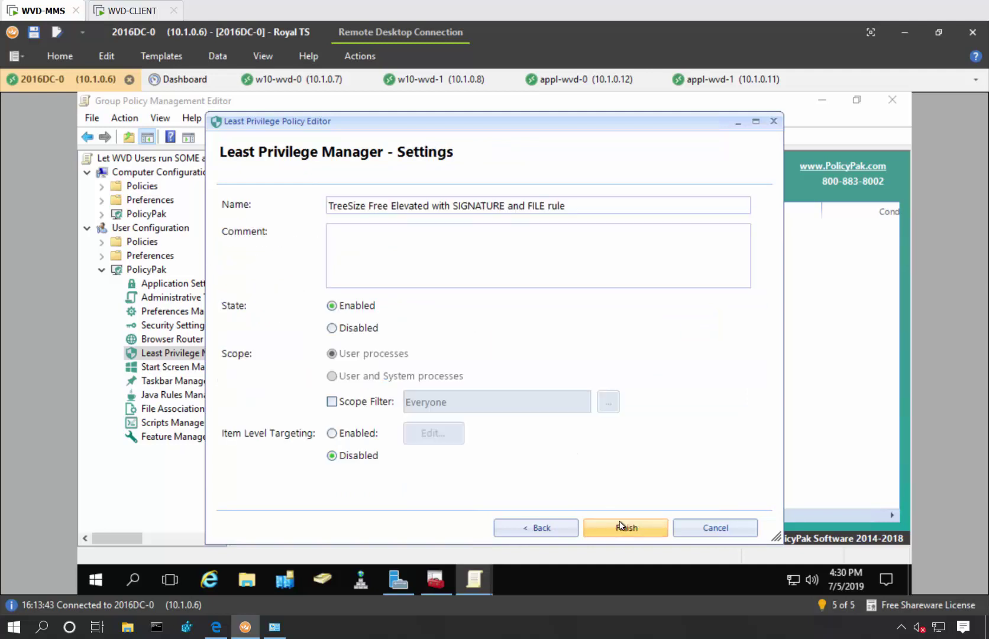
{"action": "left_click", "coordinate": [619, 526]}
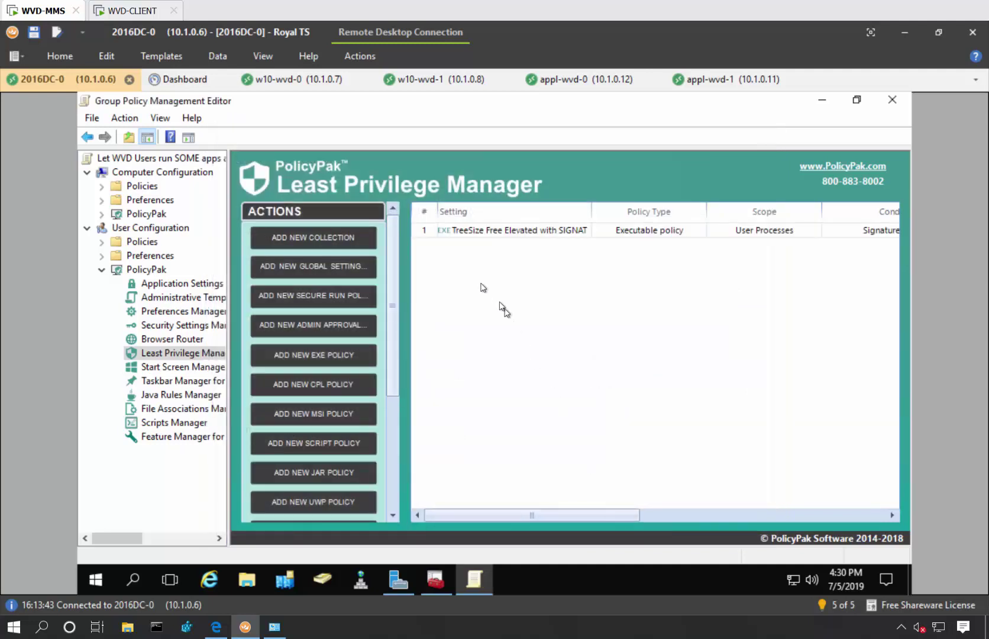
Switch to the WVD-CLIENT machine and launch TreeSize Free from More WVD Apps, leaving its folder selection cancelled
{"action": "left_click", "coordinate": [126, 15]}
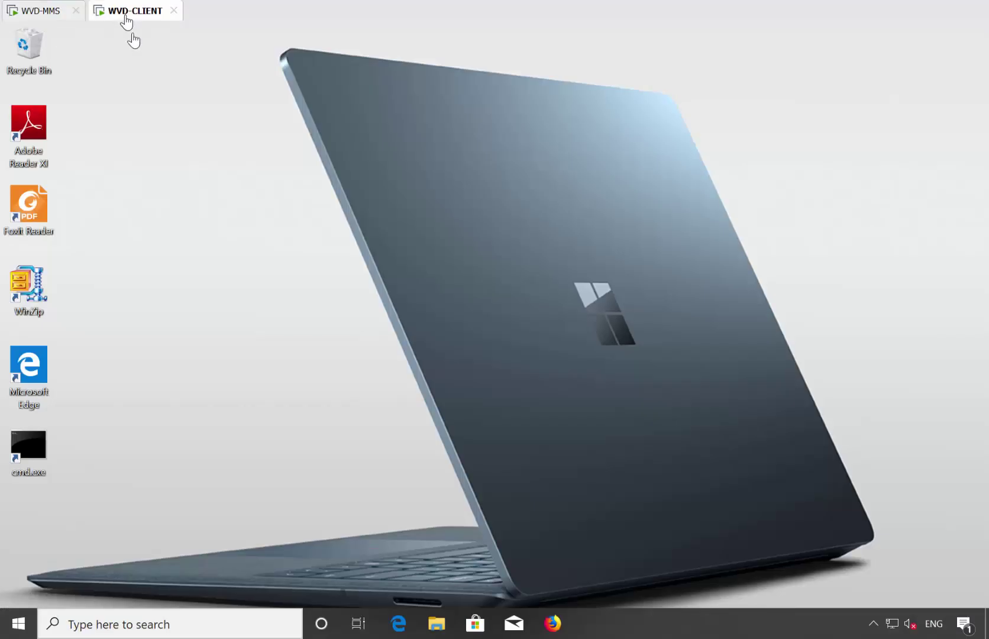
{"action": "left_click", "coordinate": [18, 623]}
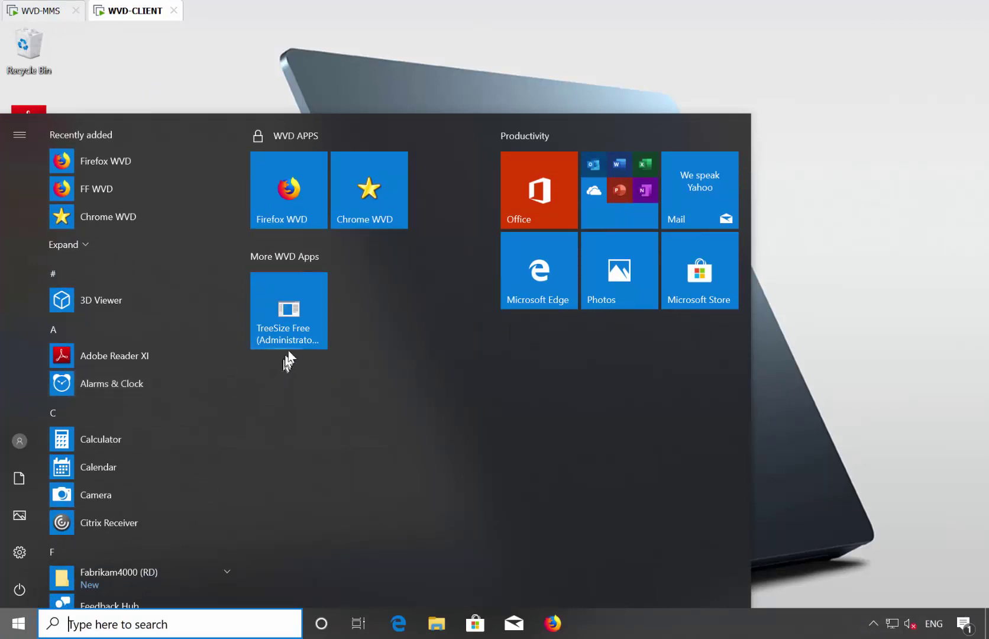
{"action": "left_click", "coordinate": [298, 310]}
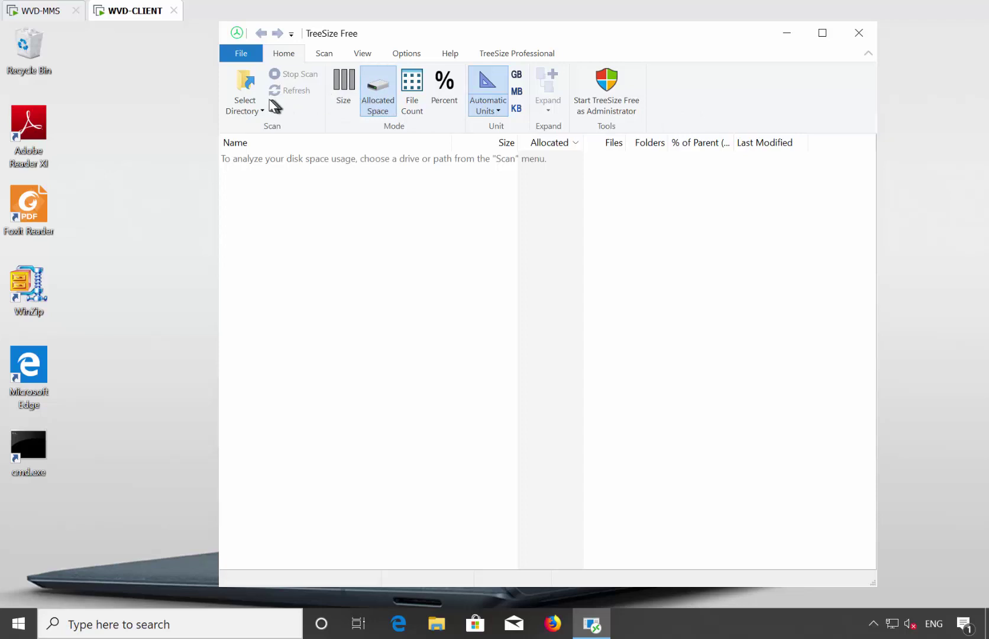
{"action": "left_click", "coordinate": [243, 111]}
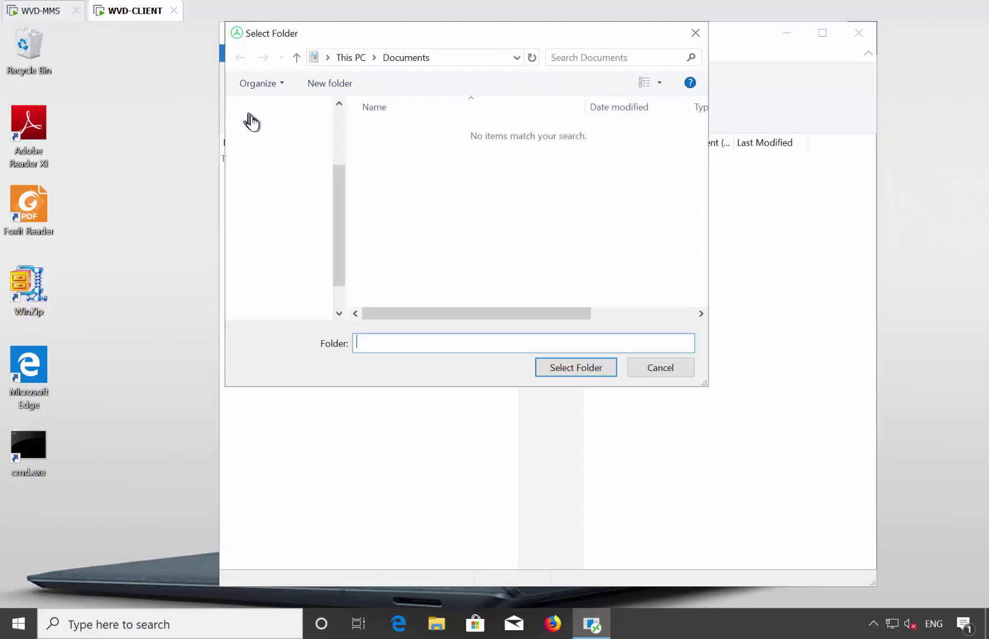
{"action": "key", "text": "Escape"}
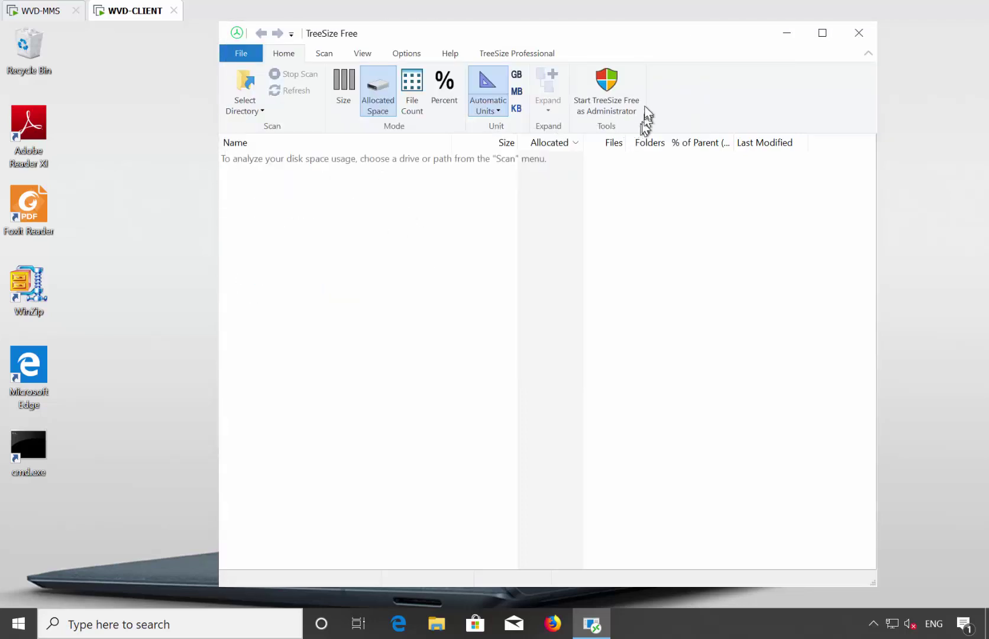
Close TreeSize Free and switch to the appl-wvd-1 connection on the WVD-MMS machine to check EastSalesUser1's processes in Task Manager
{"action": "left_click", "coordinate": [851, 43]}
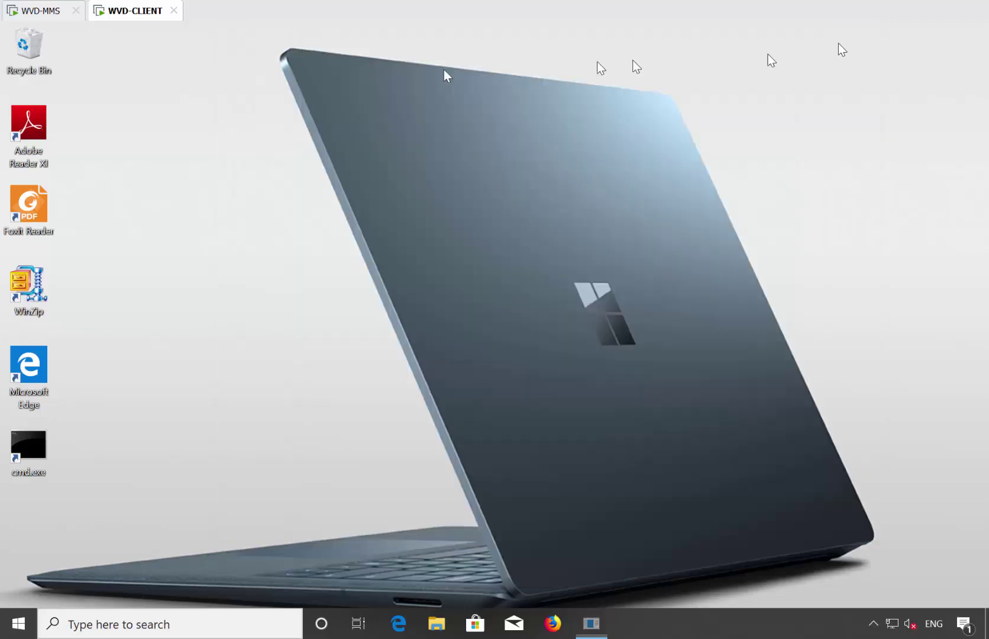
{"action": "left_click", "coordinate": [30, 10]}
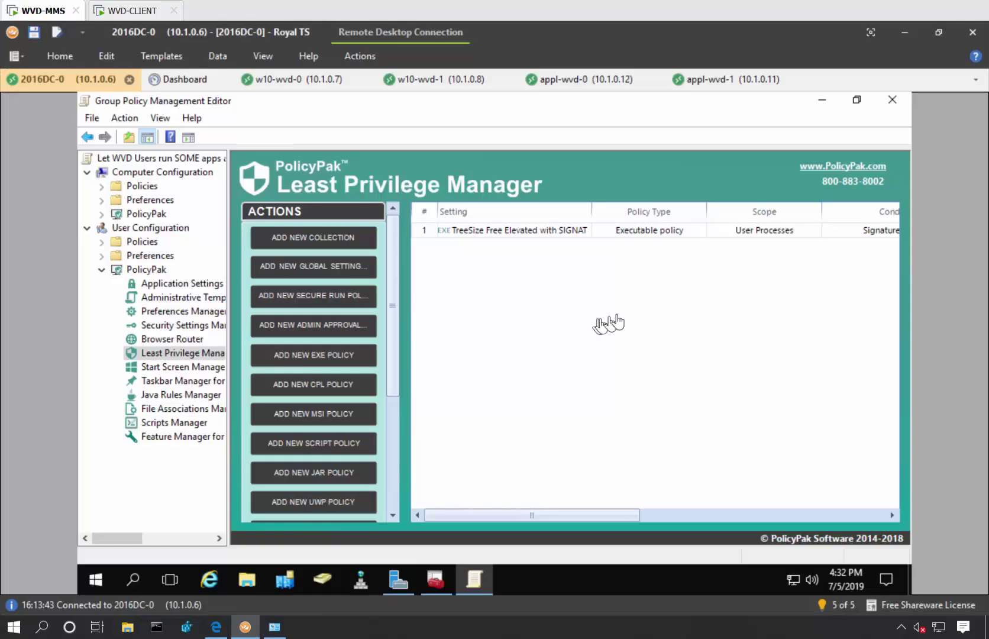
{"action": "left_click", "coordinate": [586, 86]}
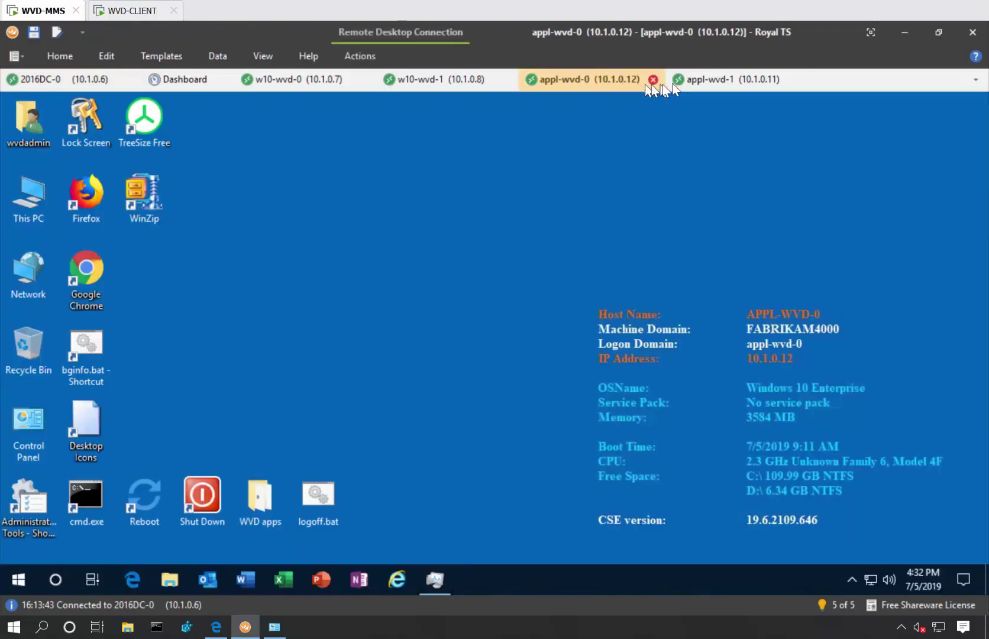
{"action": "left_click", "coordinate": [701, 78]}
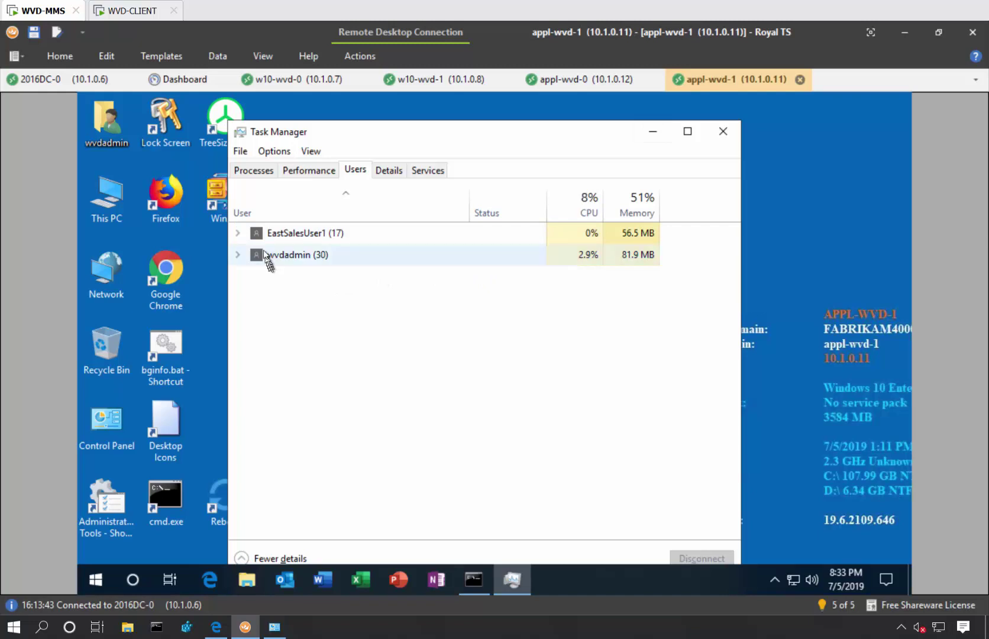
{"action": "left_click", "coordinate": [238, 233]}
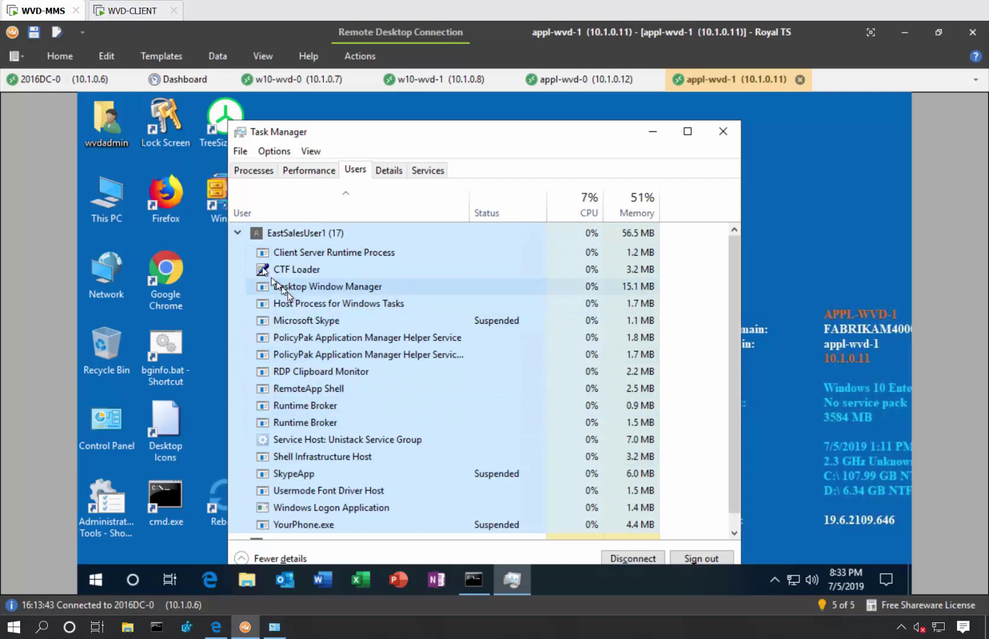
{"action": "left_click", "coordinate": [239, 233]}
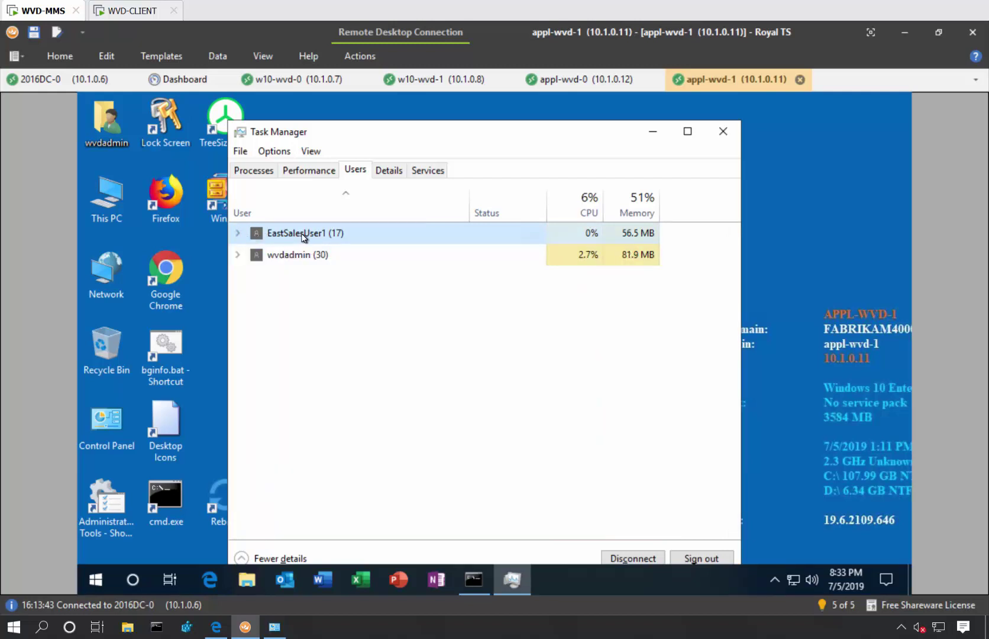
Disconnect EastSalesUser1's session on appl-wvd-1 and sign that user out
{"action": "right_click", "coordinate": [304, 237]}
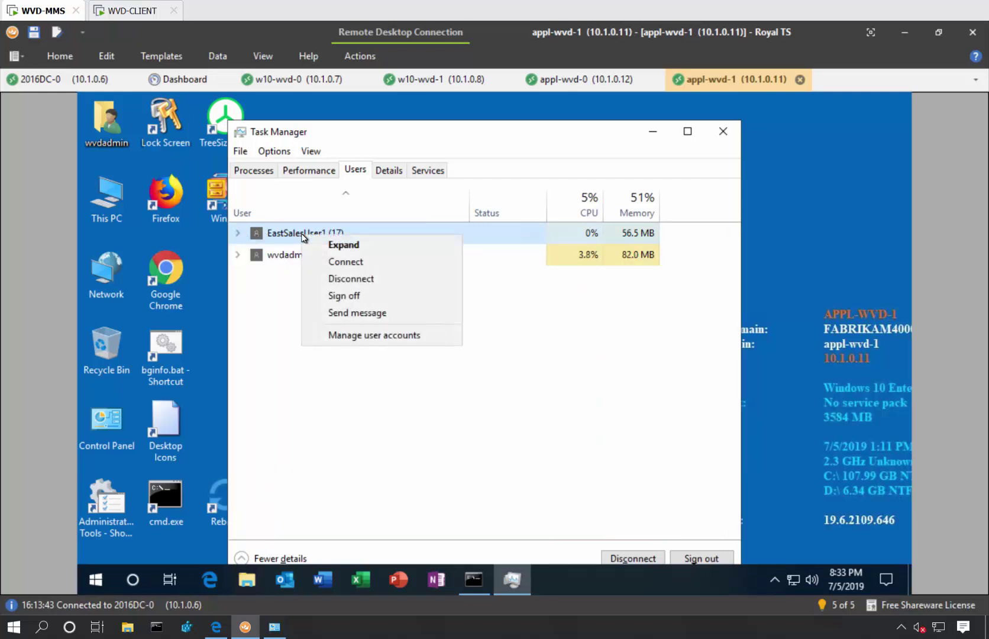
{"action": "left_click", "coordinate": [364, 283]}
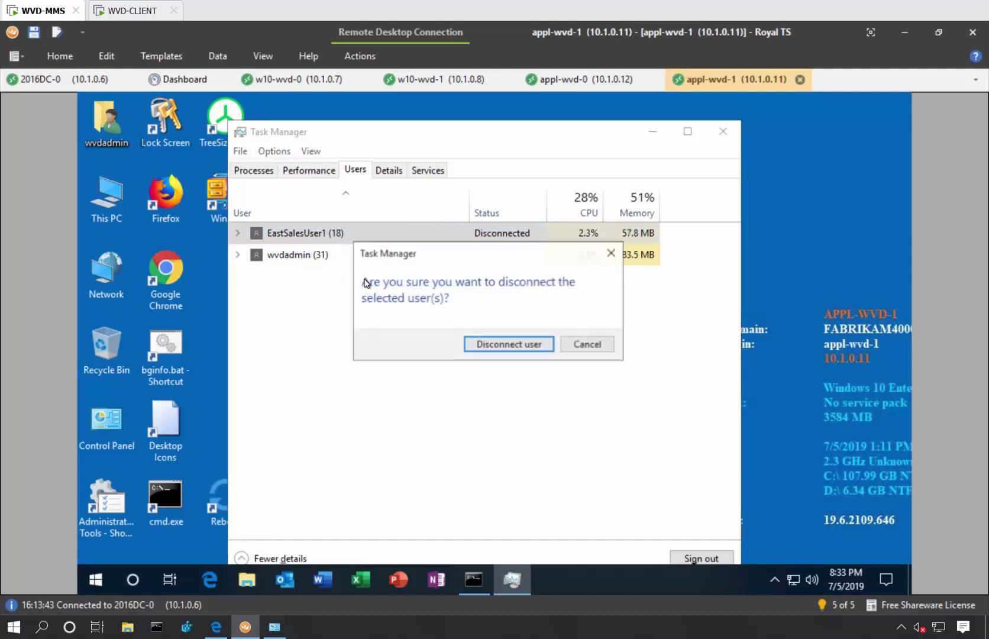
{"action": "left_click", "coordinate": [481, 349]}
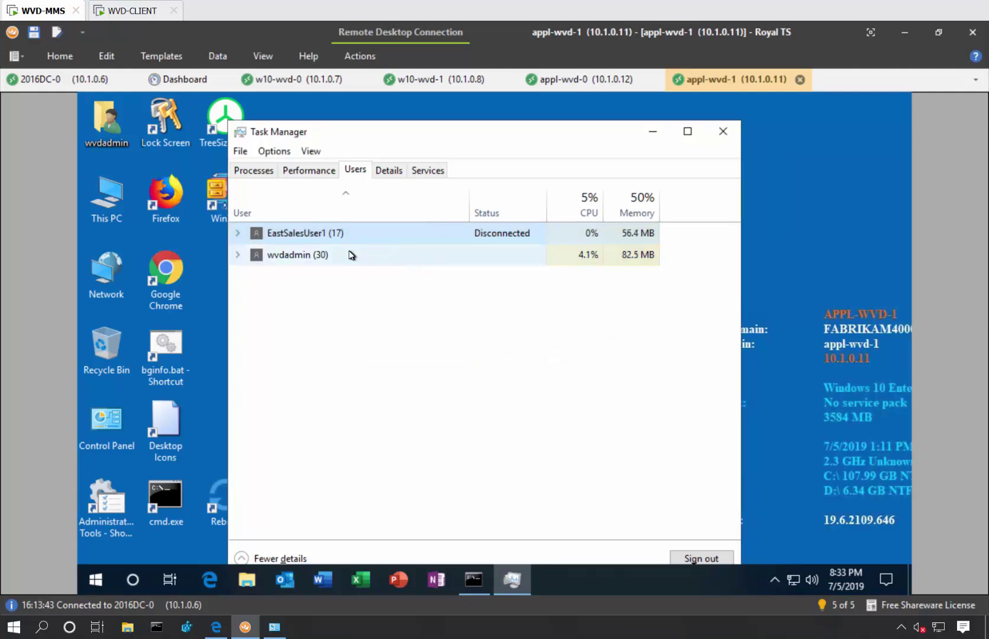
{"action": "right_click", "coordinate": [294, 239]}
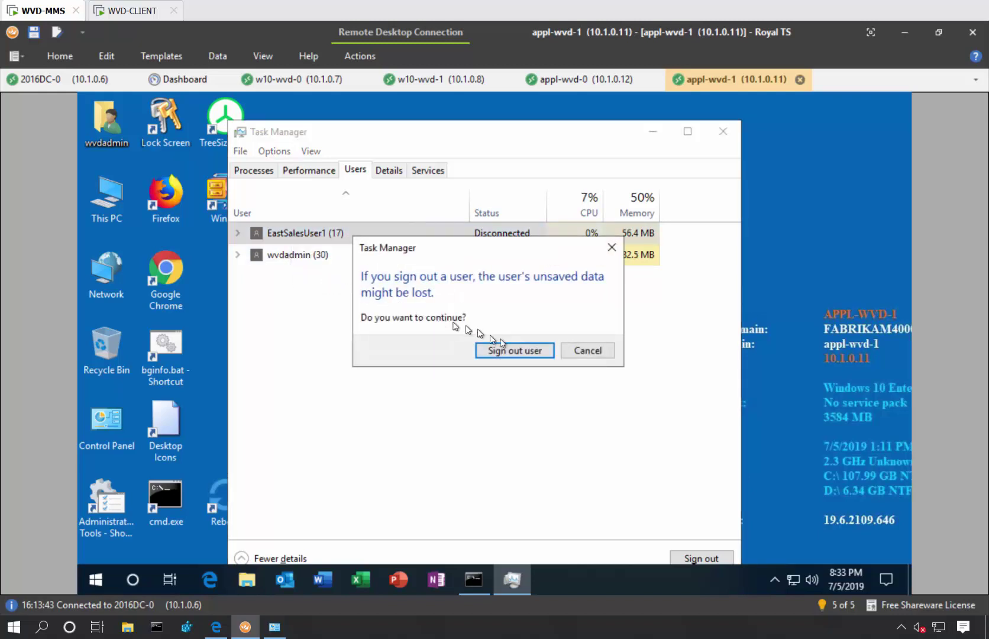
{"action": "left_click", "coordinate": [525, 349]}
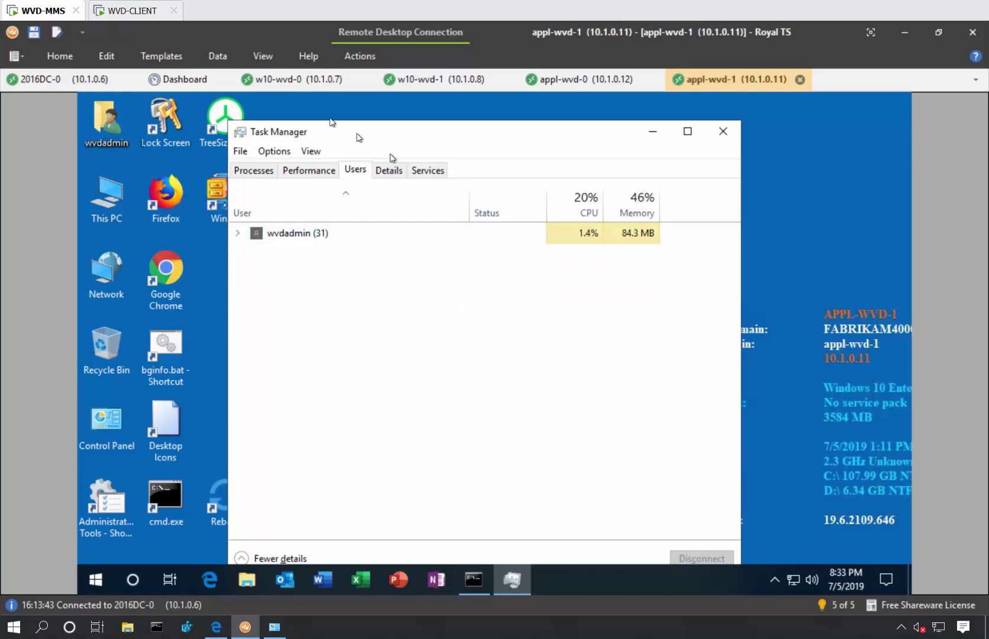
On the WVD-CLIENT machine, relaunch TreeSize Free from More WVD Apps and scan the Windows (C:) drive
{"action": "left_click", "coordinate": [132, 10]}
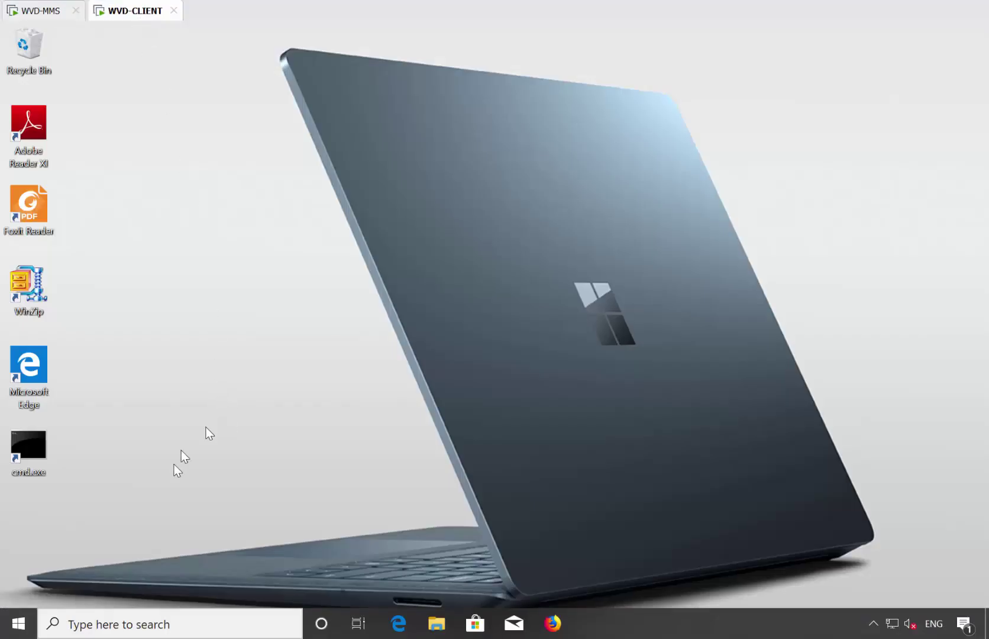
{"action": "left_click", "coordinate": [27, 627]}
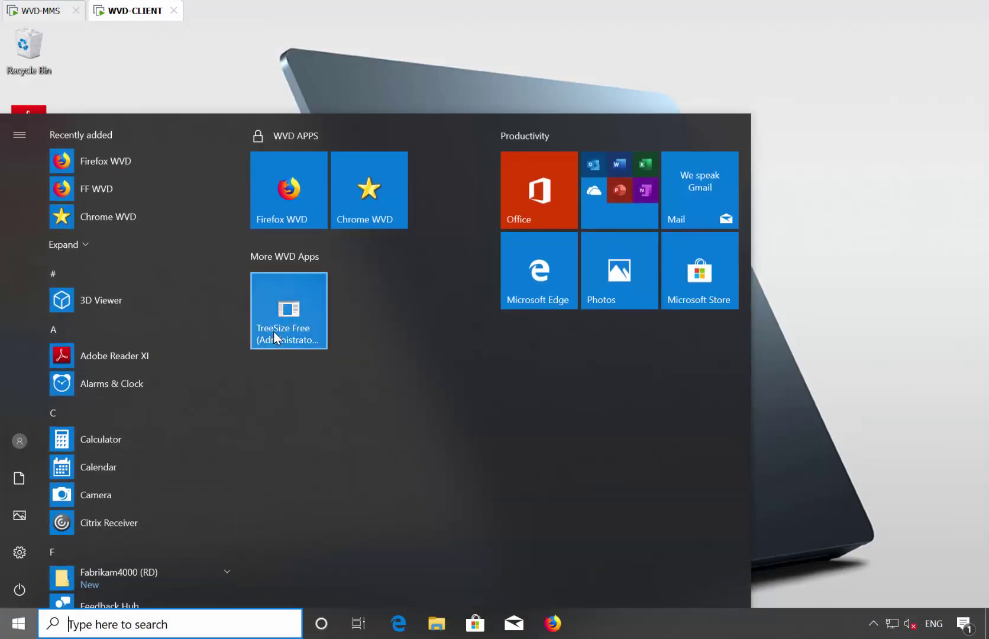
{"action": "left_click", "coordinate": [286, 317]}
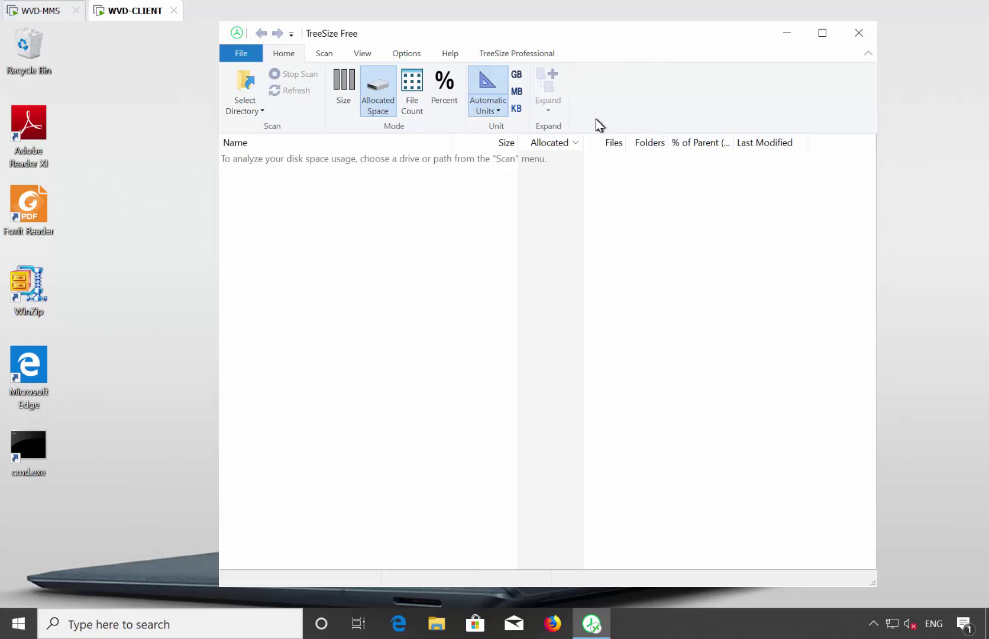
{"action": "left_click", "coordinate": [253, 113]}
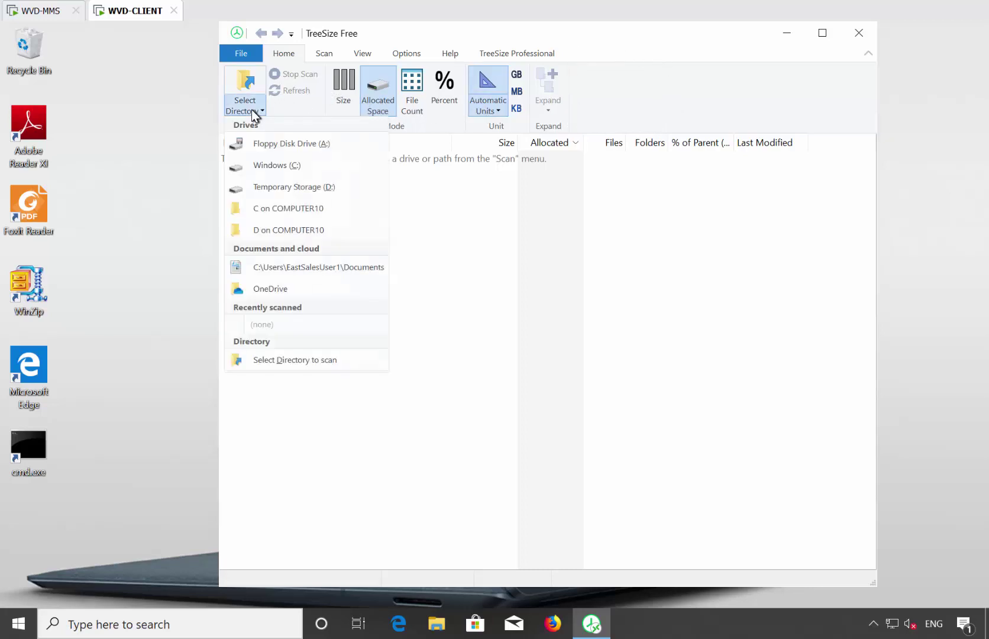
{"action": "left_click", "coordinate": [272, 168]}
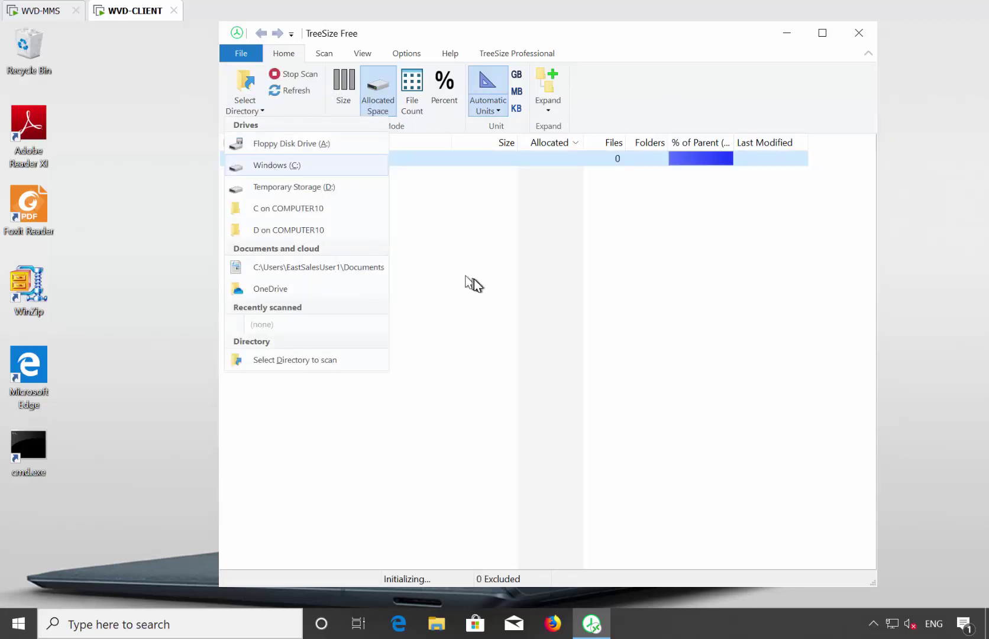